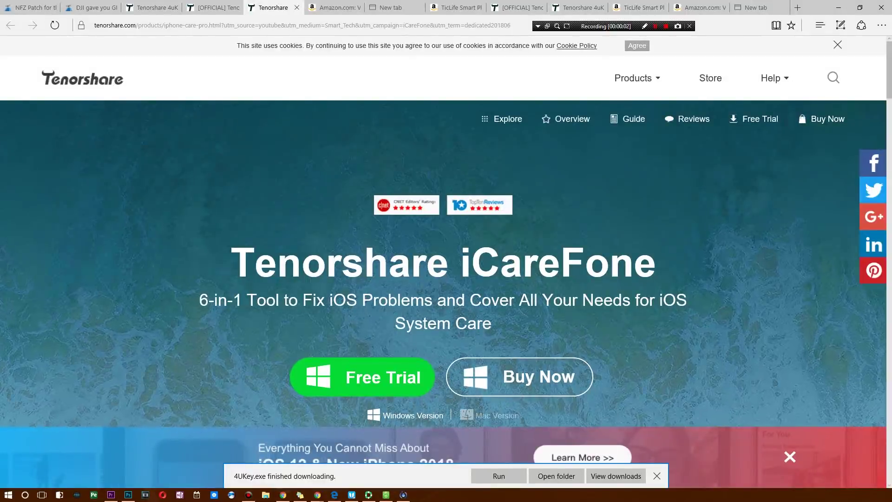
Browse down the iCareFone product page in Edge, then minimize the browser.
{"action": "scroll", "coordinate": [446, 232], "scroll_direction": "down", "scroll_amount": 3}
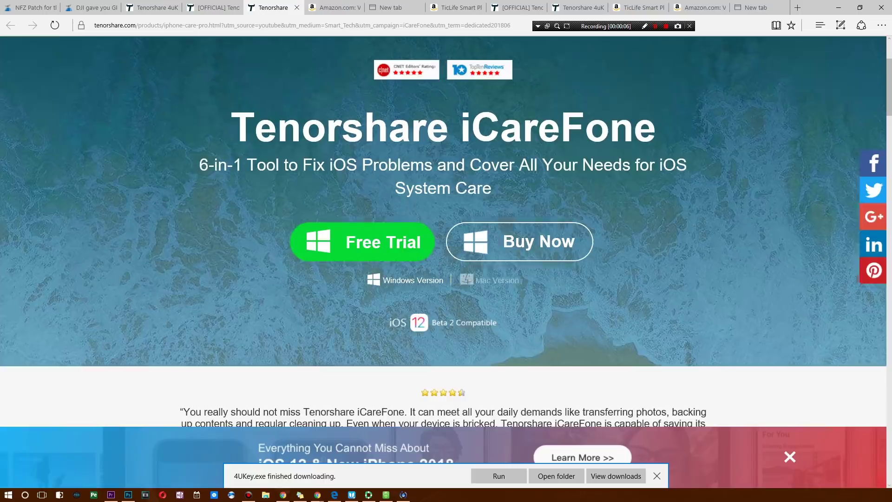
{"action": "scroll", "coordinate": [445, 232], "scroll_direction": "down", "scroll_amount": 3}
{"action": "scroll", "coordinate": [446, 232], "scroll_direction": "down", "scroll_amount": 5}
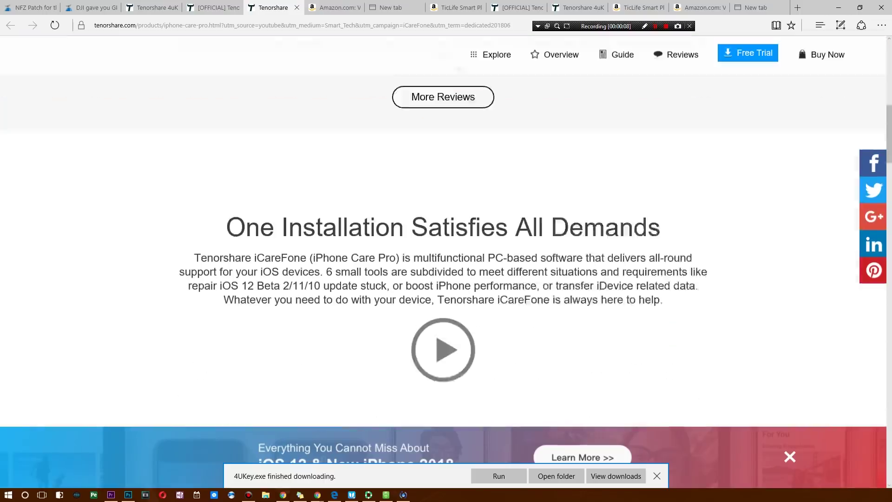
{"action": "scroll", "coordinate": [446, 232], "scroll_direction": "down", "scroll_amount": 4}
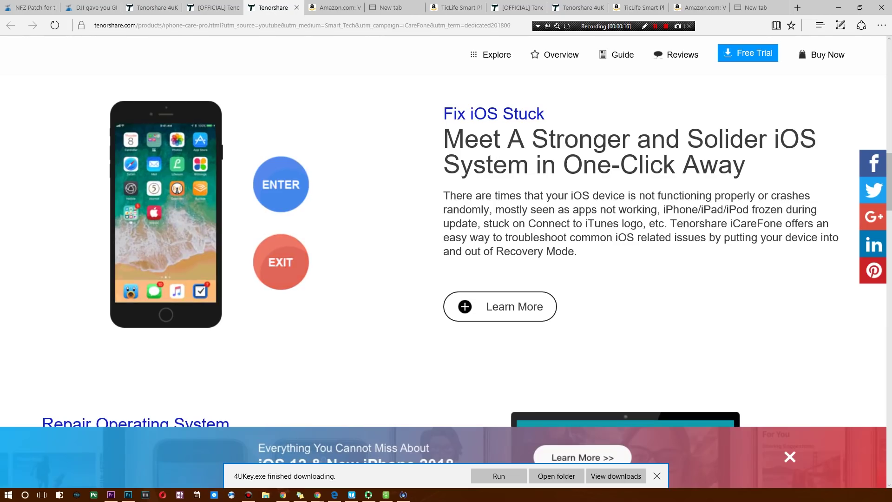
{"action": "scroll", "coordinate": [446, 241], "scroll_direction": "down", "scroll_amount": 5}
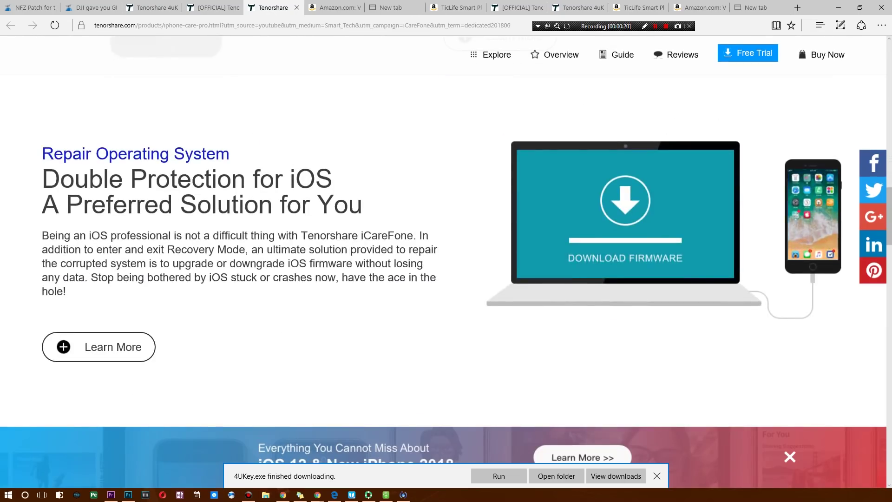
{"action": "scroll", "coordinate": [446, 242], "scroll_direction": "down", "scroll_amount": 5}
{"action": "scroll", "coordinate": [446, 241], "scroll_direction": "down", "scroll_amount": 4}
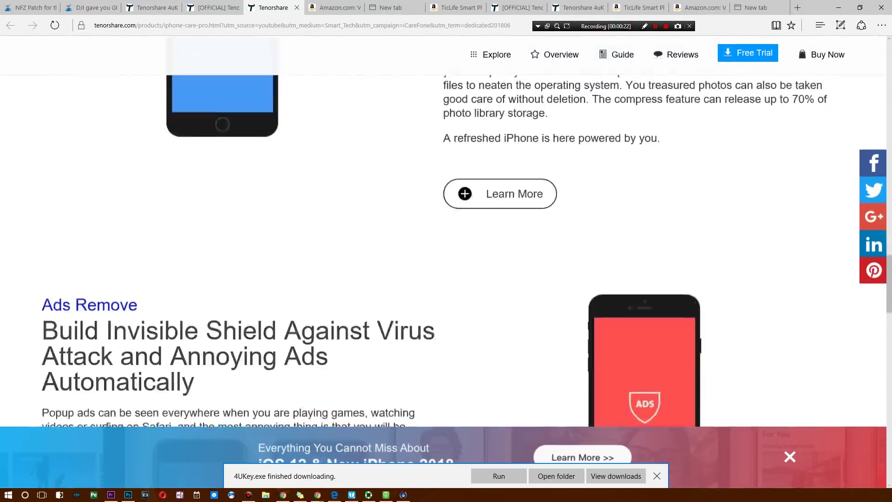
{"action": "scroll", "coordinate": [446, 242], "scroll_direction": "up", "scroll_amount": 4}
{"action": "scroll", "coordinate": [446, 242], "scroll_direction": "down", "scroll_amount": 6}
{"action": "scroll", "coordinate": [446, 242], "scroll_direction": "down", "scroll_amount": 1}
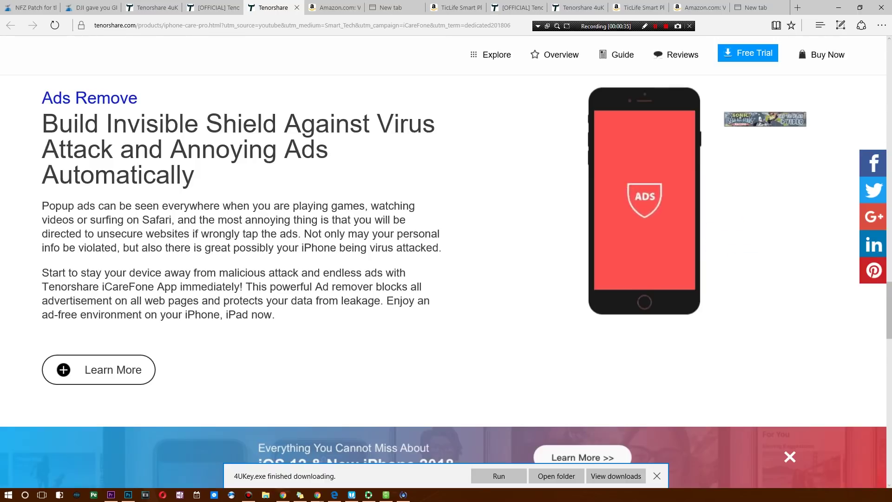
{"action": "scroll", "coordinate": [445, 250], "scroll_direction": "down", "scroll_amount": 8}
{"action": "scroll", "coordinate": [446, 251], "scroll_direction": "up", "scroll_amount": 1}
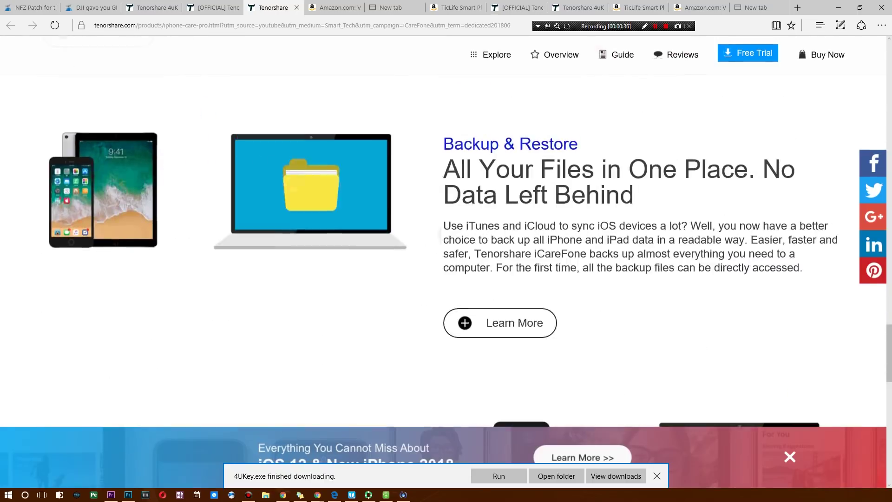
{"action": "scroll", "coordinate": [446, 251], "scroll_direction": "down", "scroll_amount": 2}
{"action": "scroll", "coordinate": [446, 250], "scroll_direction": "down", "scroll_amount": 4}
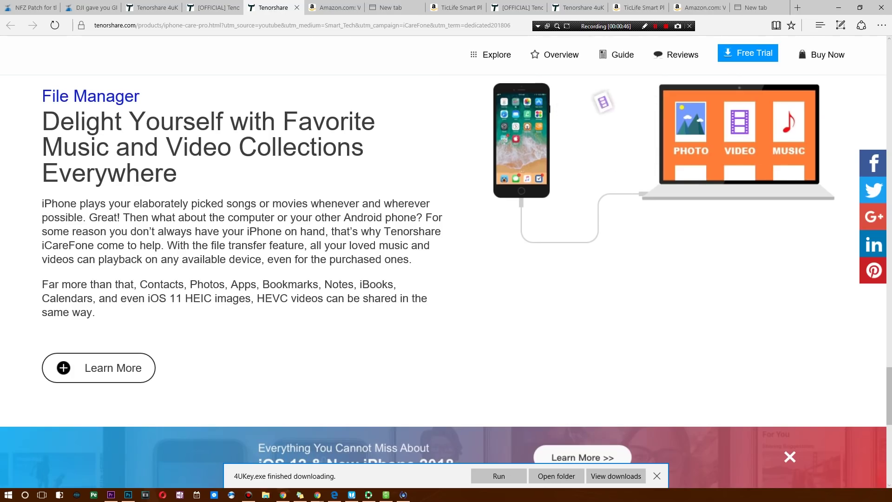
{"action": "left_click", "coordinate": [838, 8]}
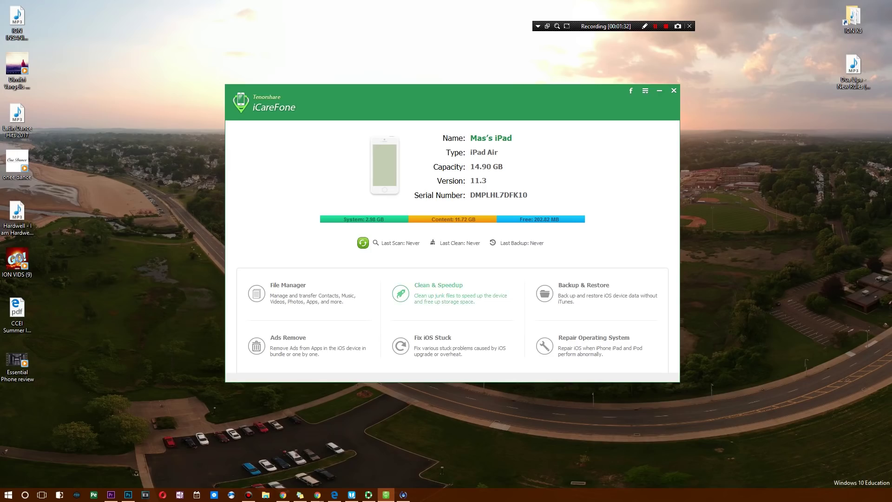
Open File Manager for the connected iPad Air (14.90 GB, iOS 11.3).
{"action": "left_click", "coordinate": [297, 293]}
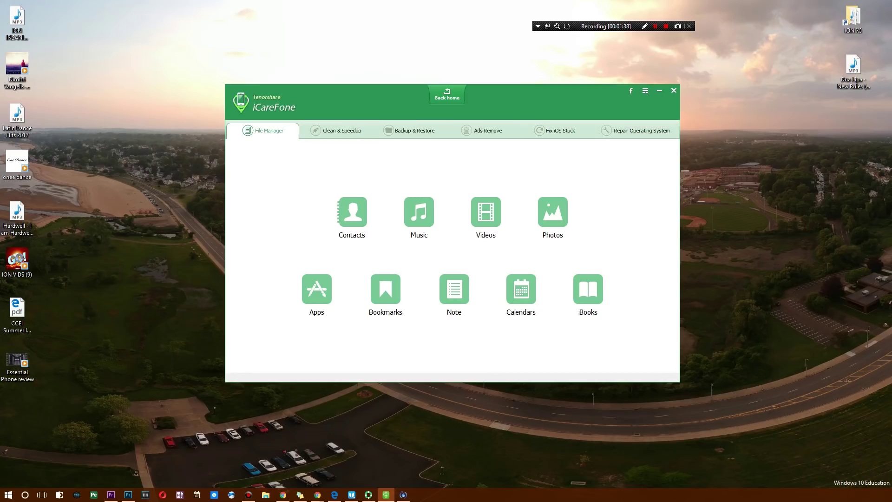
Export the song 'Lean On (feat. MØ)' from the iPad's Music list to the Desktop.
{"action": "left_click", "coordinate": [418, 211]}
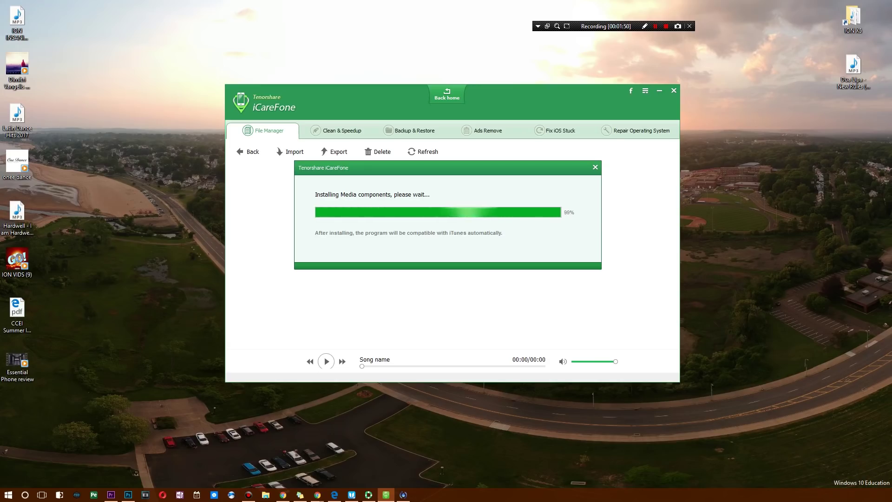
{"action": "left_click", "coordinate": [424, 214]}
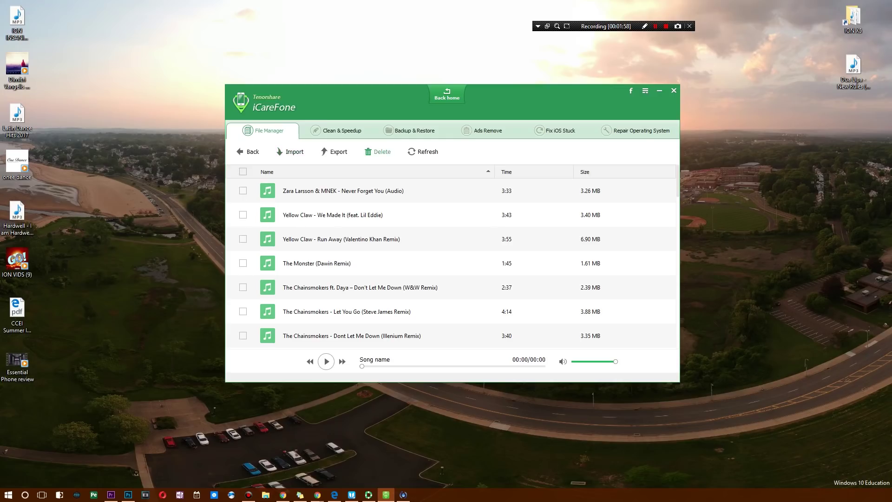
{"action": "scroll", "coordinate": [451, 263], "scroll_direction": "down", "scroll_amount": 10}
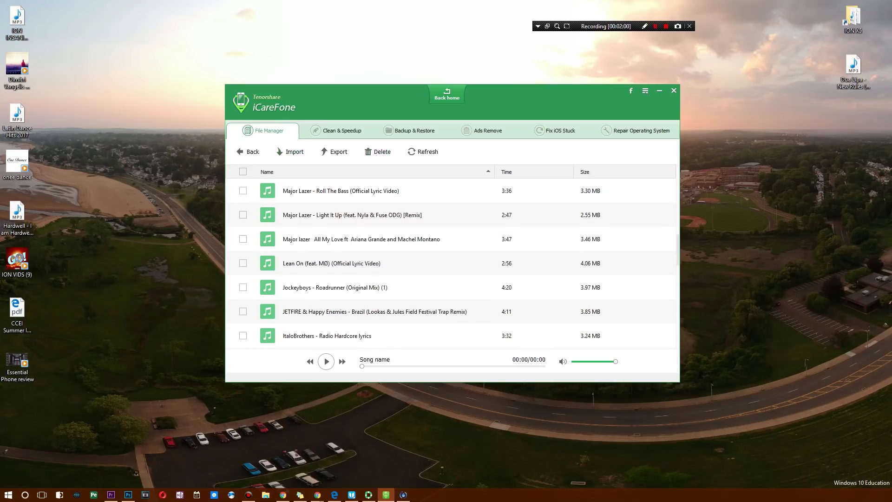
{"action": "left_click", "coordinate": [243, 263]}
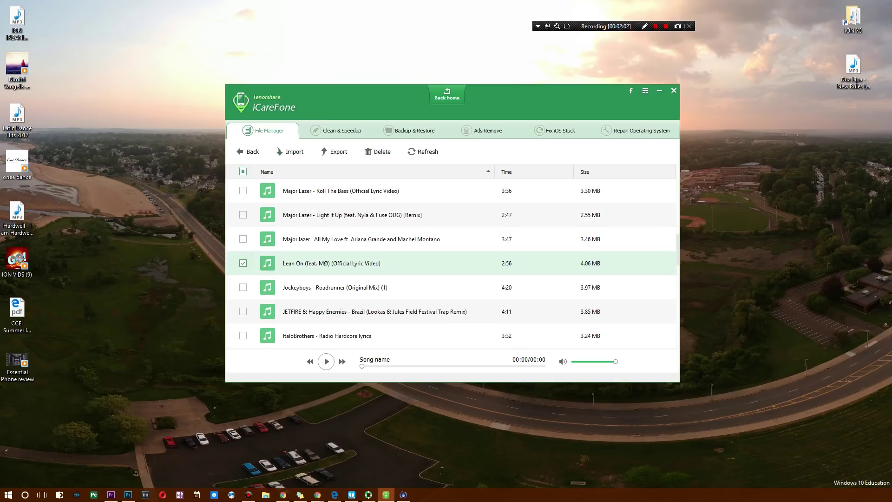
{"action": "left_click", "coordinate": [335, 152]}
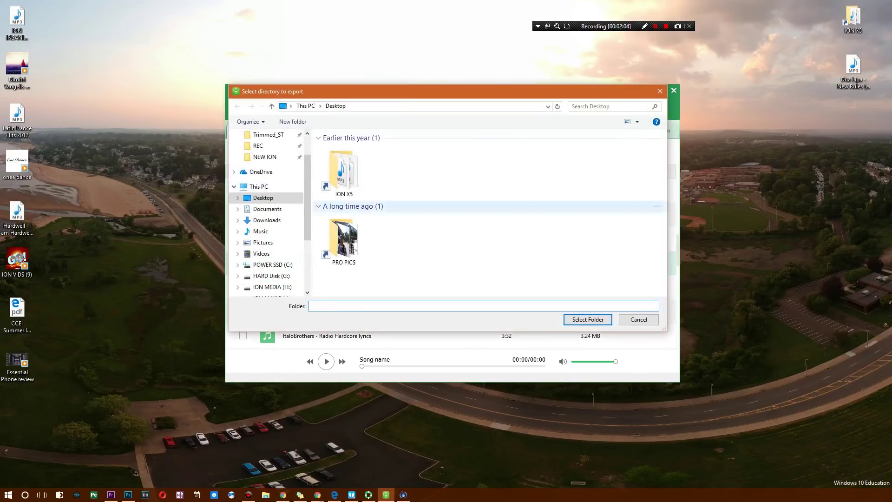
{"action": "key", "text": "Escape"}
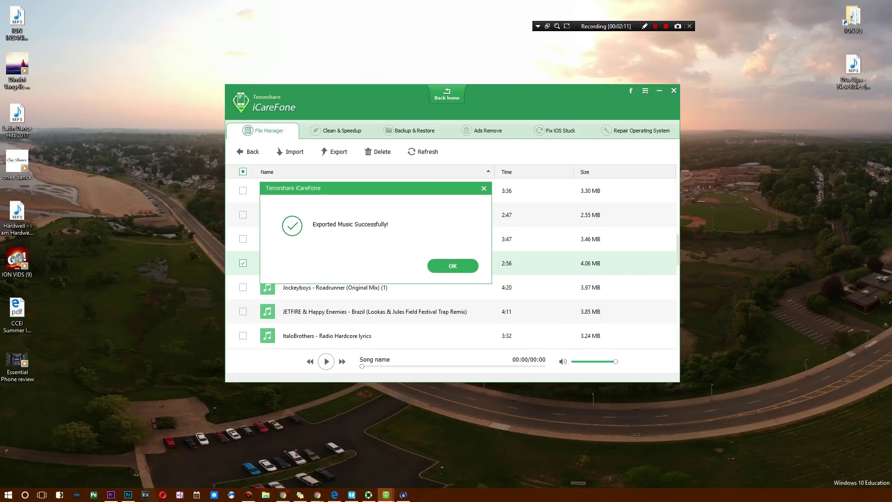
Confirm the Lean On file is on the Desktop and dismiss the export confirmation.
{"action": "key", "text": "ctrl+F8"}
{"action": "key", "text": "ctrl+F8"}
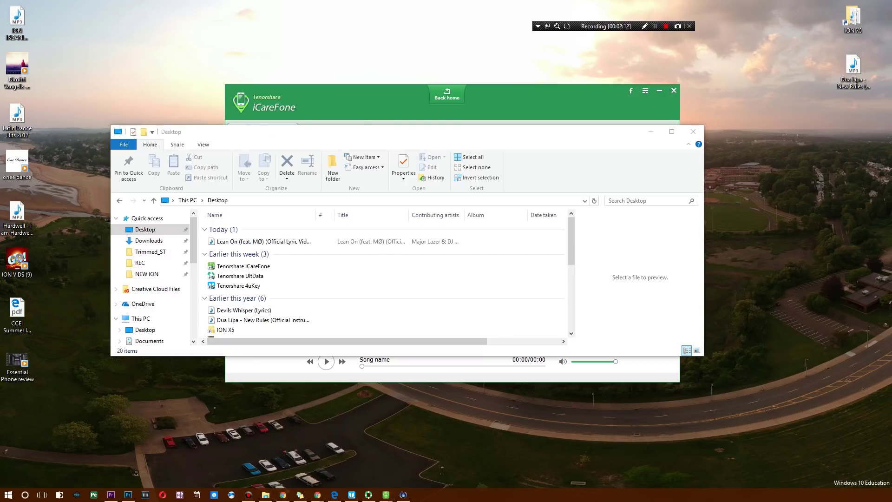
{"action": "left_click", "coordinate": [260, 241]}
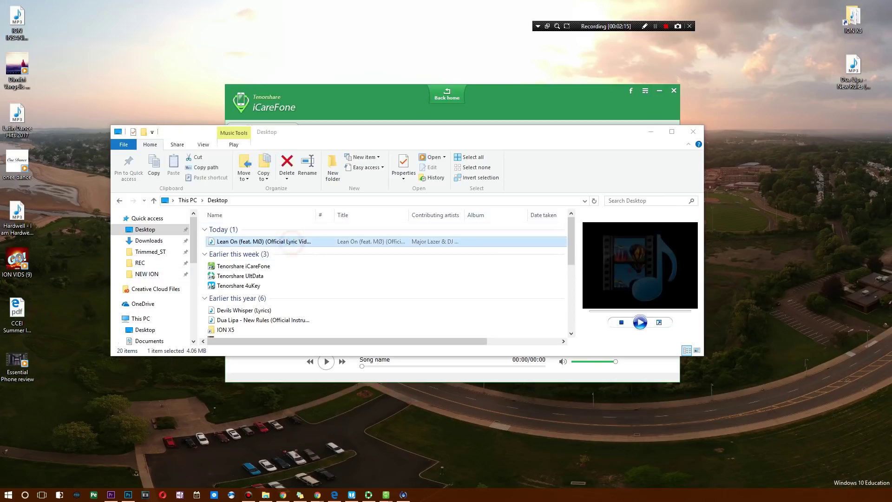
{"action": "left_click", "coordinate": [693, 131]}
{"action": "left_click", "coordinate": [449, 264]}
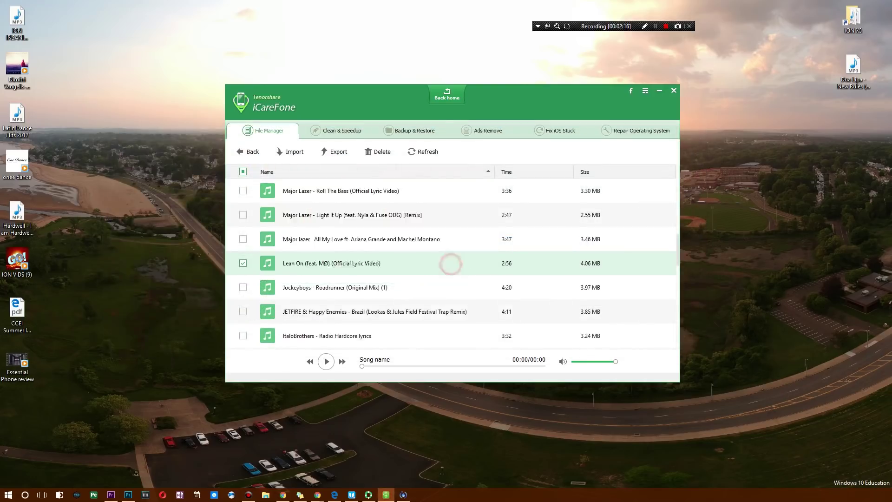
{"action": "scroll", "coordinate": [447, 261], "scroll_direction": "down", "scroll_amount": 5}
Select and then deselect all songs, and leave the song list.
{"action": "scroll", "coordinate": [448, 260], "scroll_direction": "up", "scroll_amount": 10}
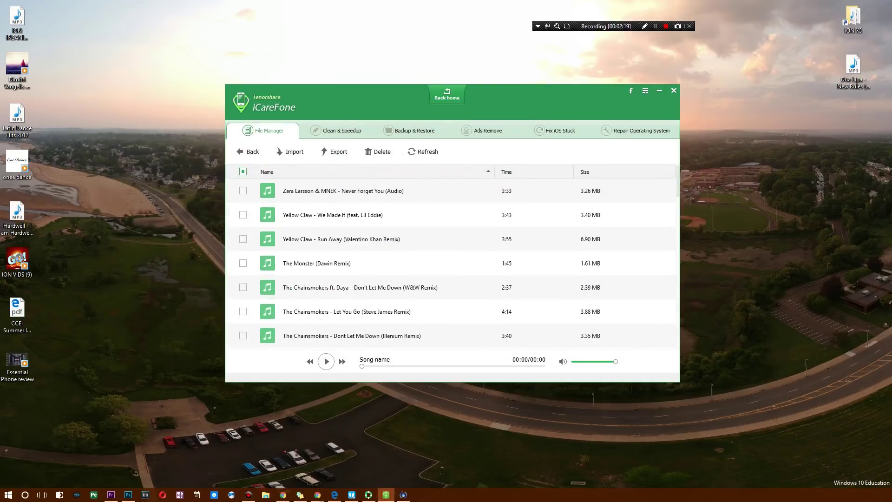
{"action": "left_click", "coordinate": [243, 171]}
{"action": "left_click", "coordinate": [242, 172]}
{"action": "left_click", "coordinate": [247, 151]}
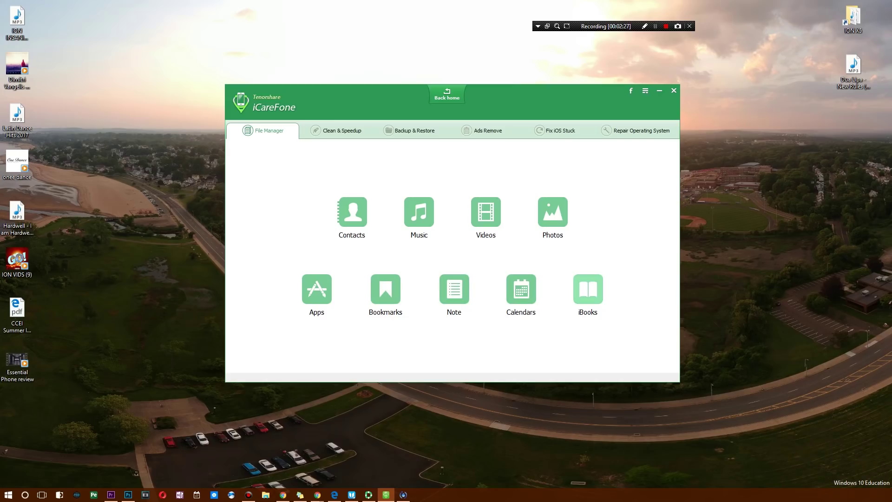
Look into the iBooks category, return to the file categories, then go to Clean & Speedup.
{"action": "left_click", "coordinate": [589, 290]}
{"action": "left_click", "coordinate": [245, 150]}
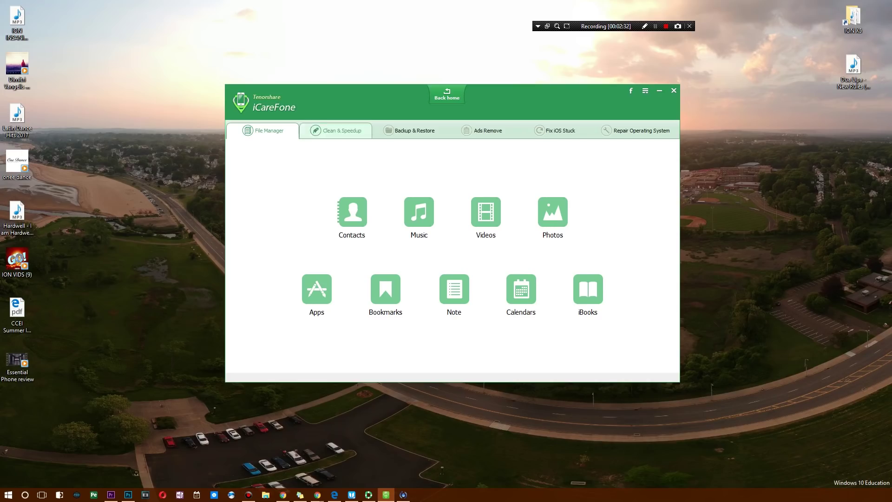
{"action": "left_click", "coordinate": [338, 131]}
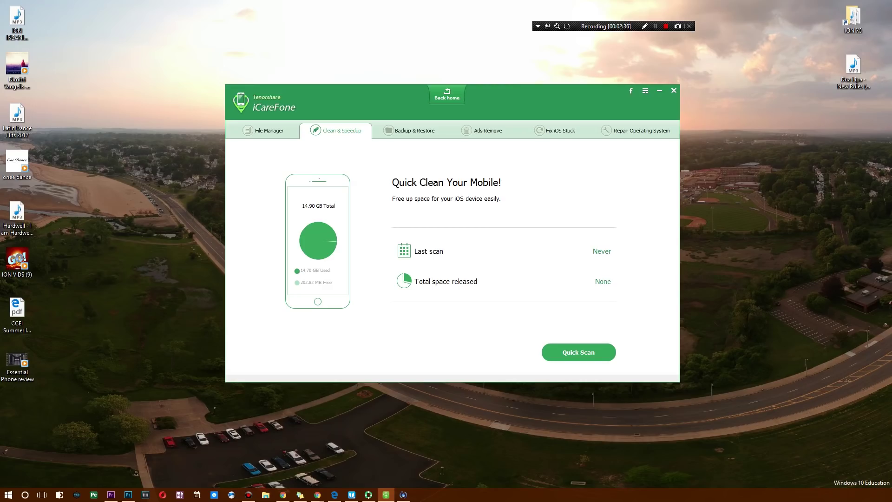
Quick-scan the iPad and clean its junk files, reclaiming 130.92 MB.
{"action": "left_click", "coordinate": [575, 352]}
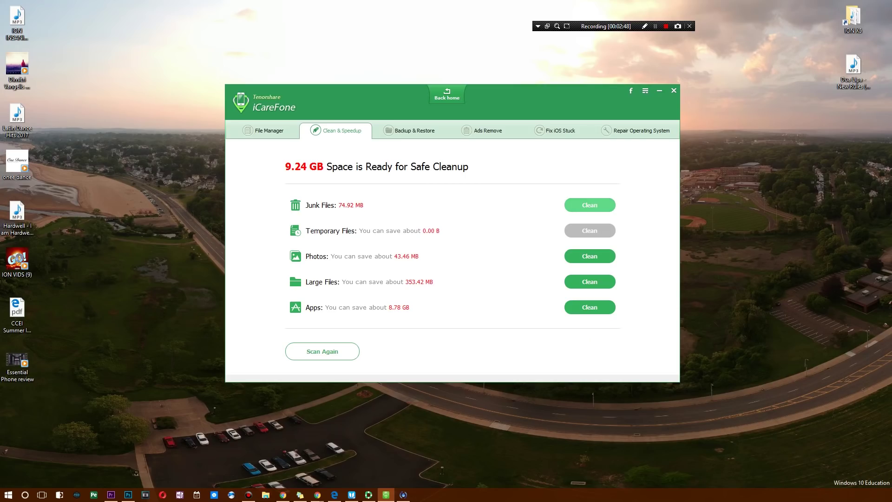
{"action": "left_click", "coordinate": [583, 205]}
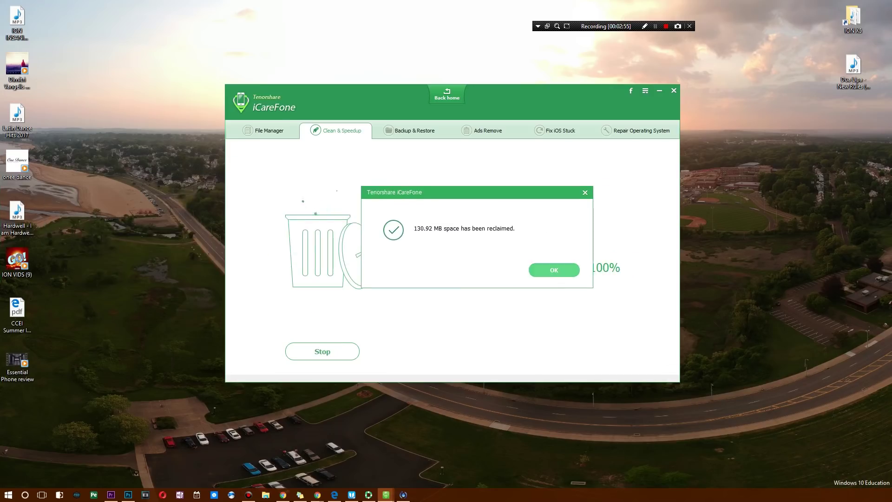
{"action": "left_click", "coordinate": [548, 268]}
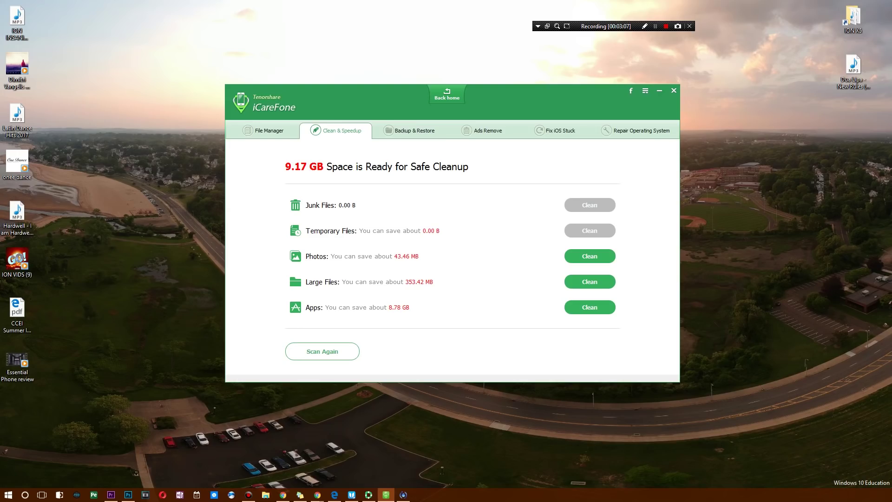
Back up only Voice Memos, Notes & Attachments and Calendar & Reminders.
{"action": "left_click", "coordinate": [409, 131]}
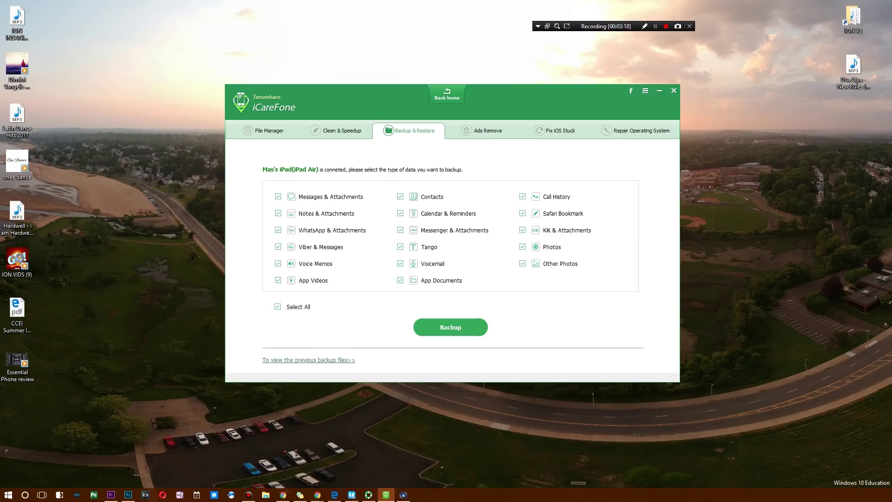
{"action": "left_click", "coordinate": [297, 307]}
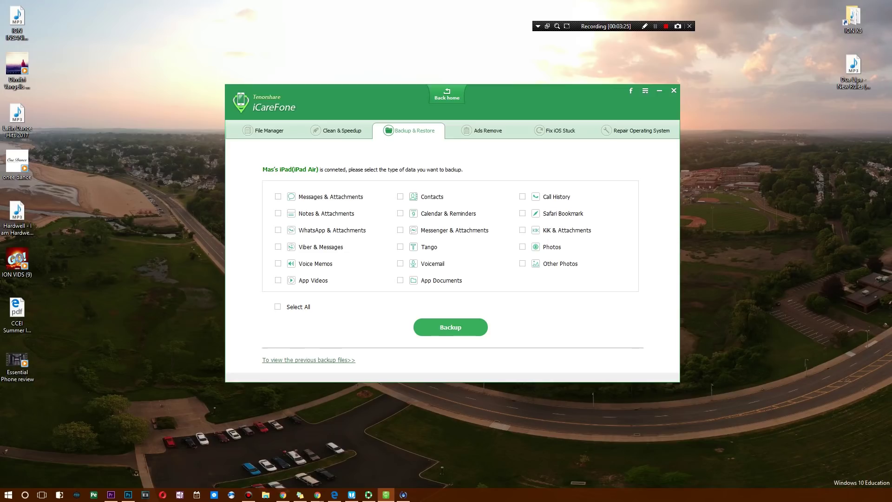
{"action": "left_click", "coordinate": [278, 263]}
{"action": "left_click", "coordinate": [278, 213]}
{"action": "left_click", "coordinate": [400, 213]}
{"action": "left_click", "coordinate": [469, 321]}
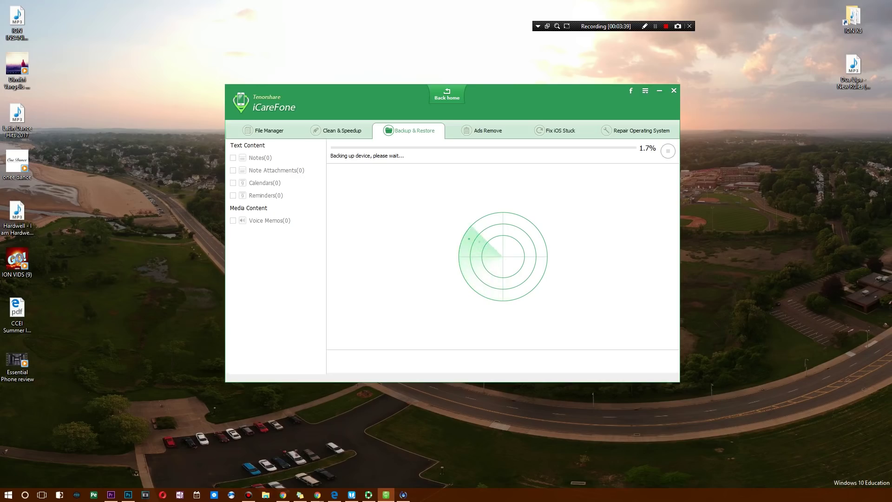
Move on from the Ads Remove page to the Fix iOS Stuck recovery-mode tool.
{"action": "key", "text": "ctrl+F8"}
{"action": "key", "text": "ctrl+F8"}
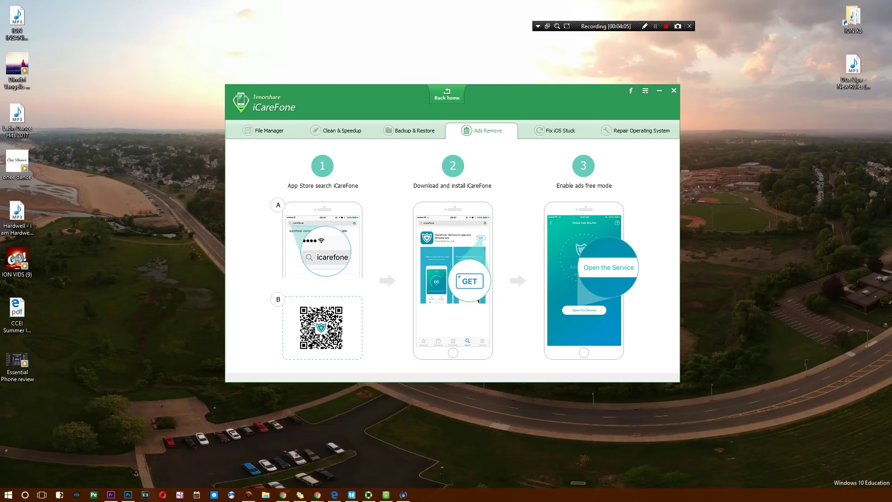
{"action": "left_click", "coordinate": [555, 130]}
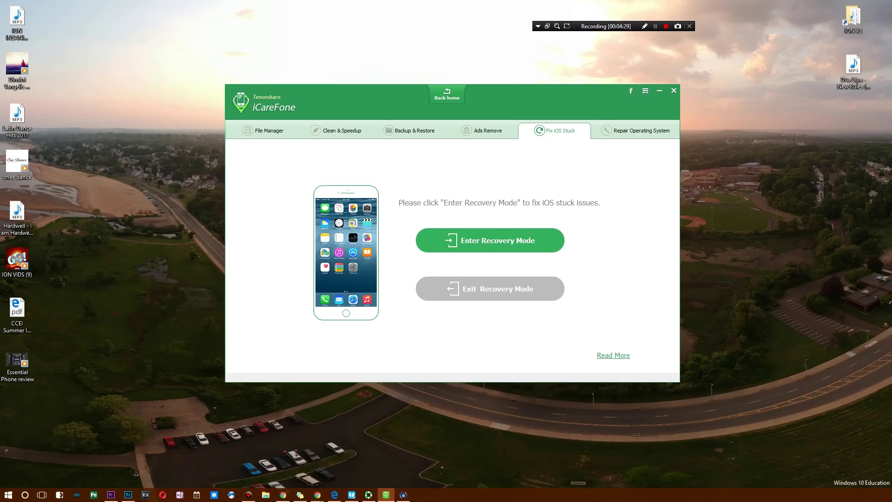
Open Repair Operating System, which reports the iPad Air's iOS needs no repair.
{"action": "left_click", "coordinate": [635, 130]}
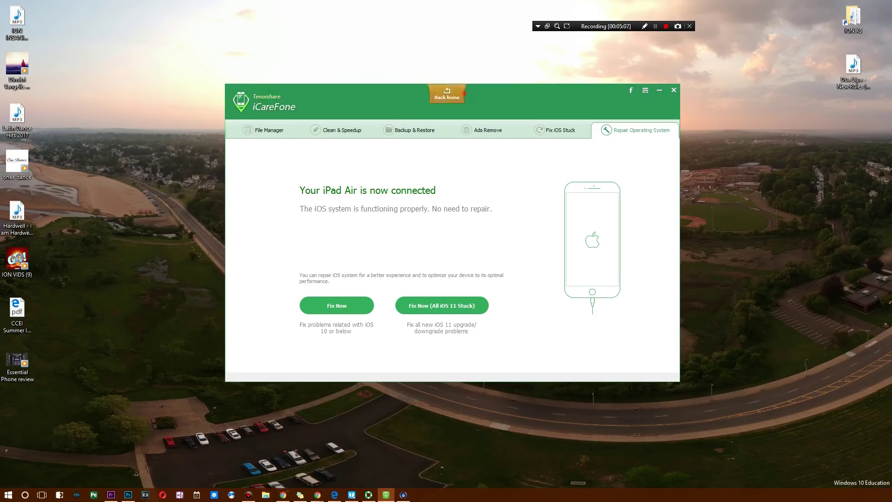
Return to the home screen showing the iPad Air's details and storage breakdown.
{"action": "left_click", "coordinate": [447, 94]}
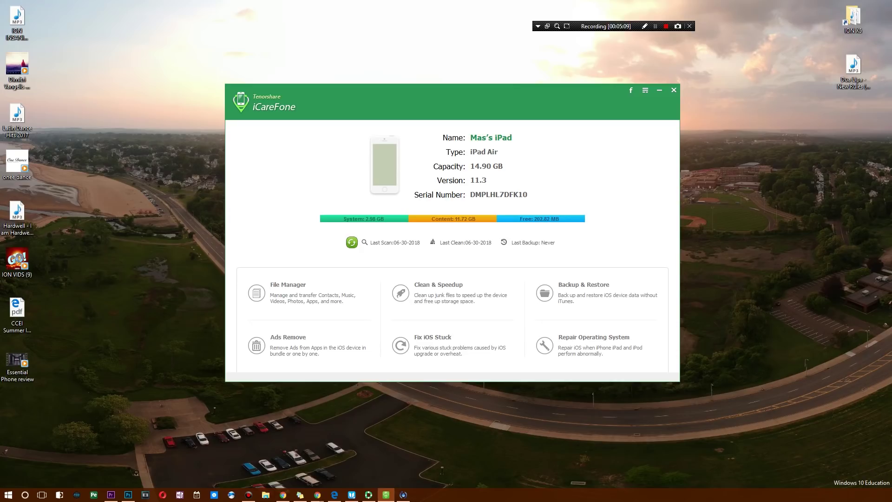